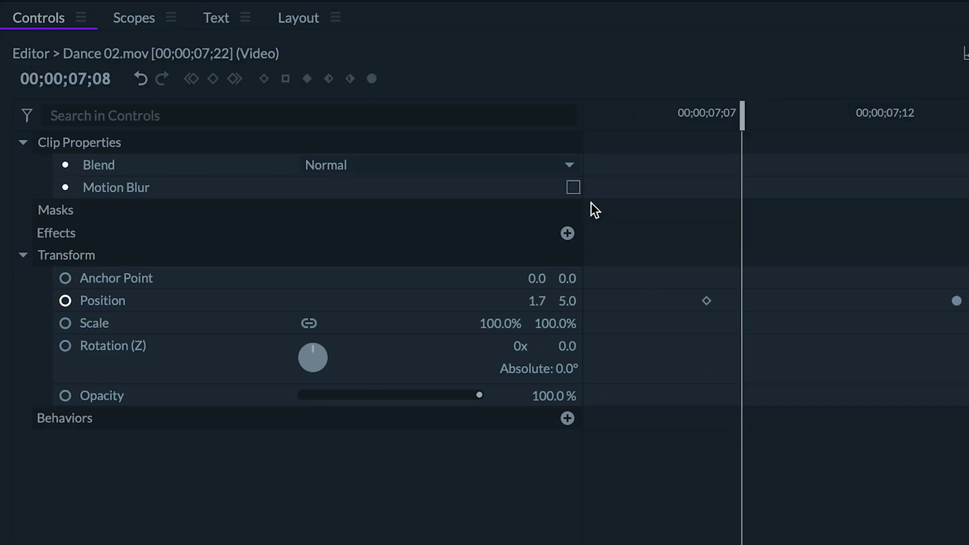
Review the Dance 02 to Dance 03 whip-pan transition, replaying from frame 07;06
left_click(573, 188)
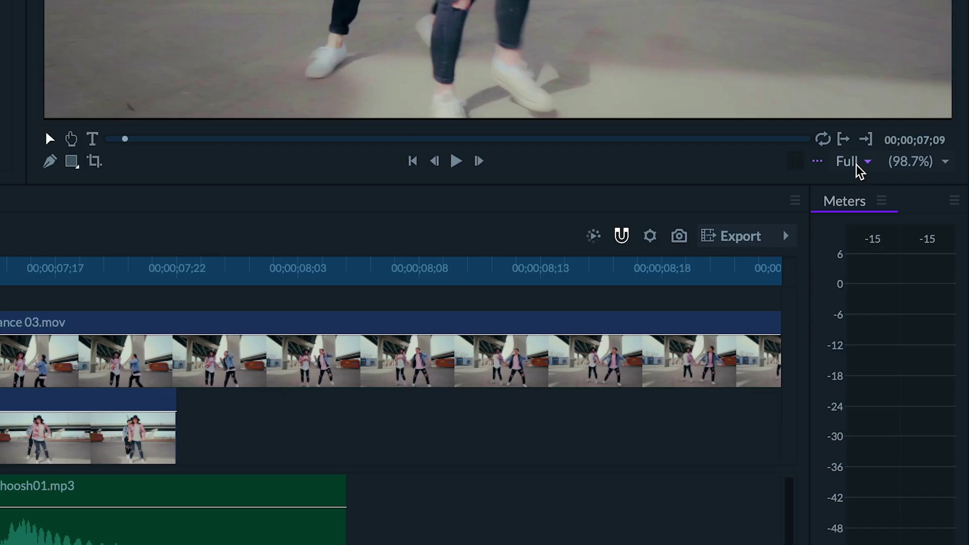
left_click(856, 165)
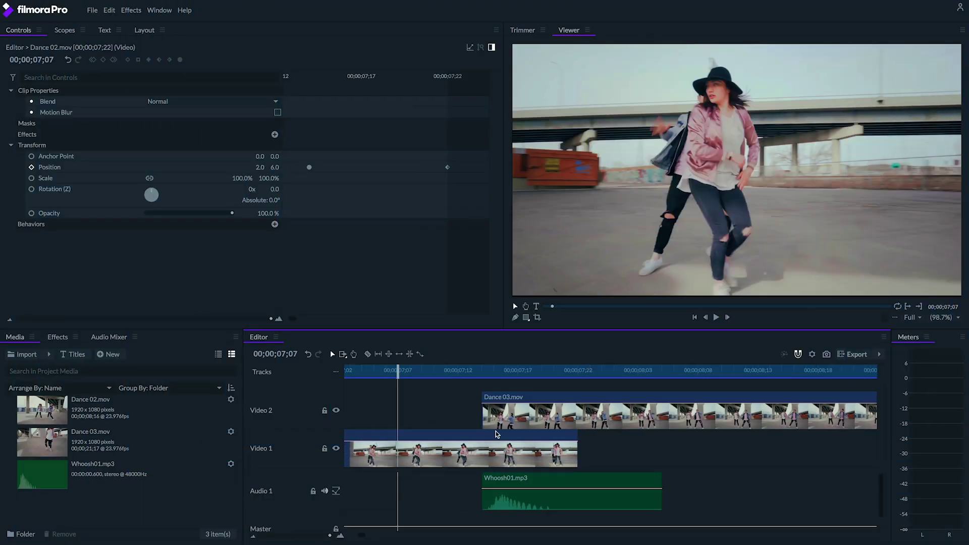
left_click(496, 436)
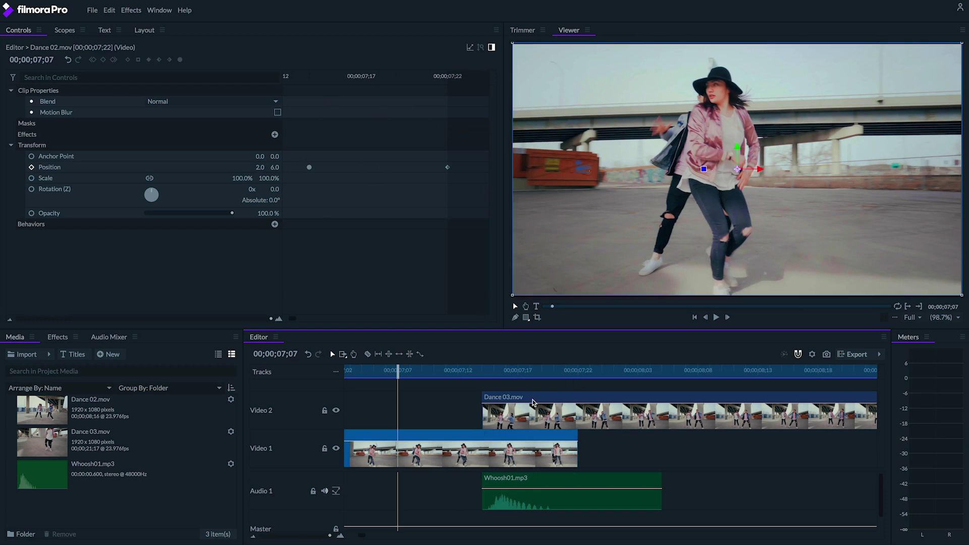
left_click(532, 402)
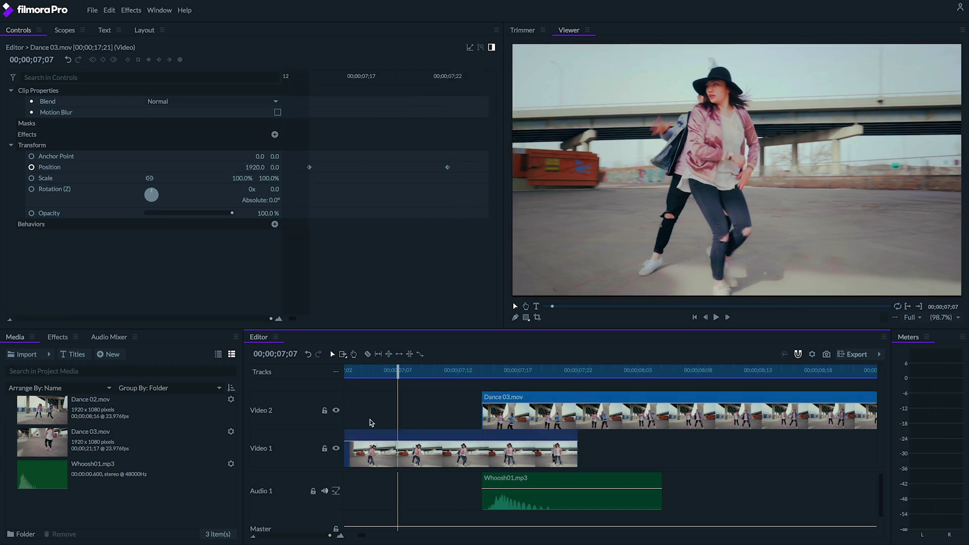
left_click(386, 373)
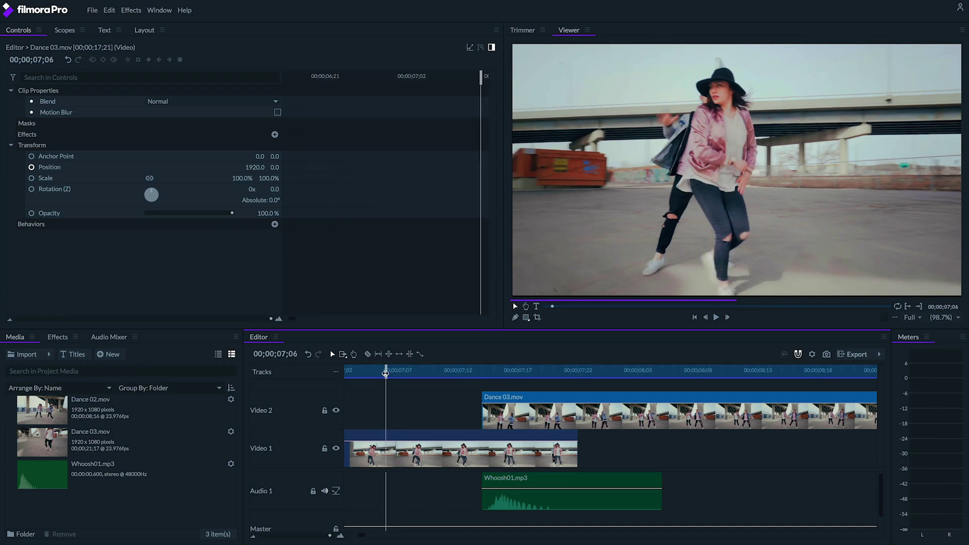
key("space")
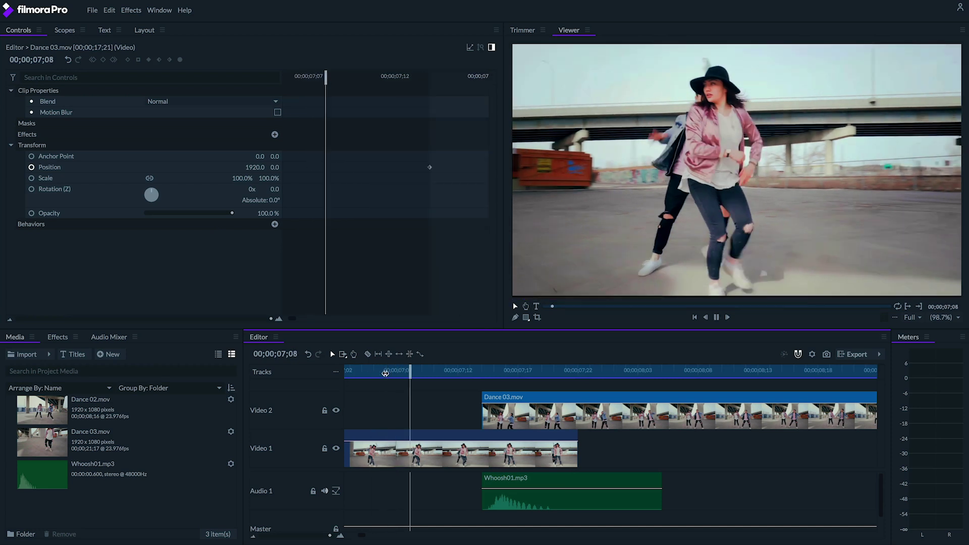
mouse_move(782, 371)
left_mouse_down()
mouse_move(392, 377)
mouse_move(410, 371)
left_mouse_up()
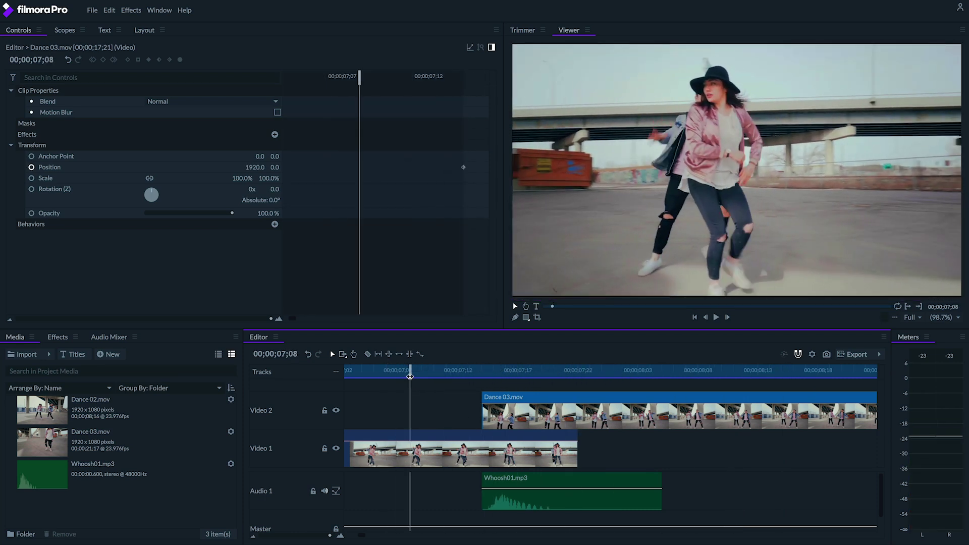
Enable Motion Blur on both the Dance 02 and Dance 03 clips
left_click(509, 437)
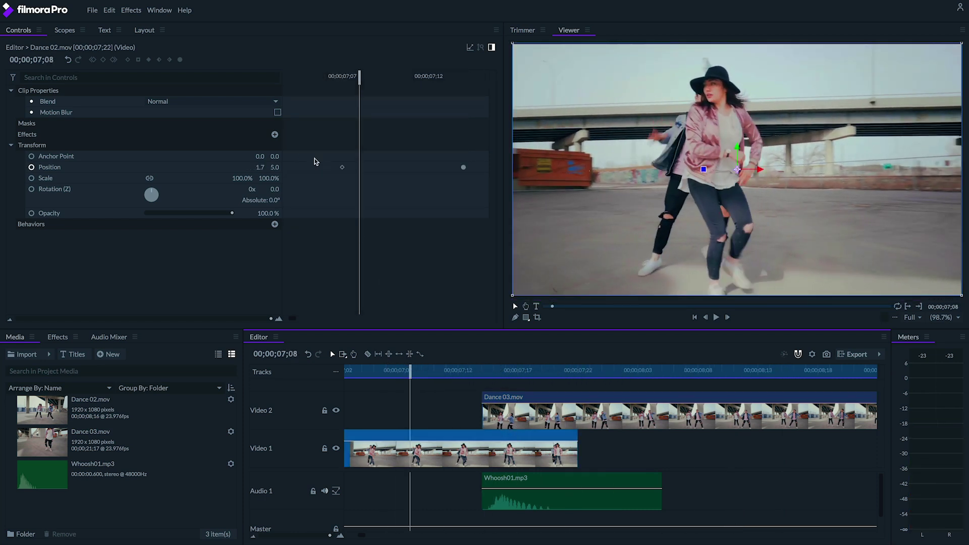
left_click(277, 112)
left_click(518, 399)
left_click(277, 112)
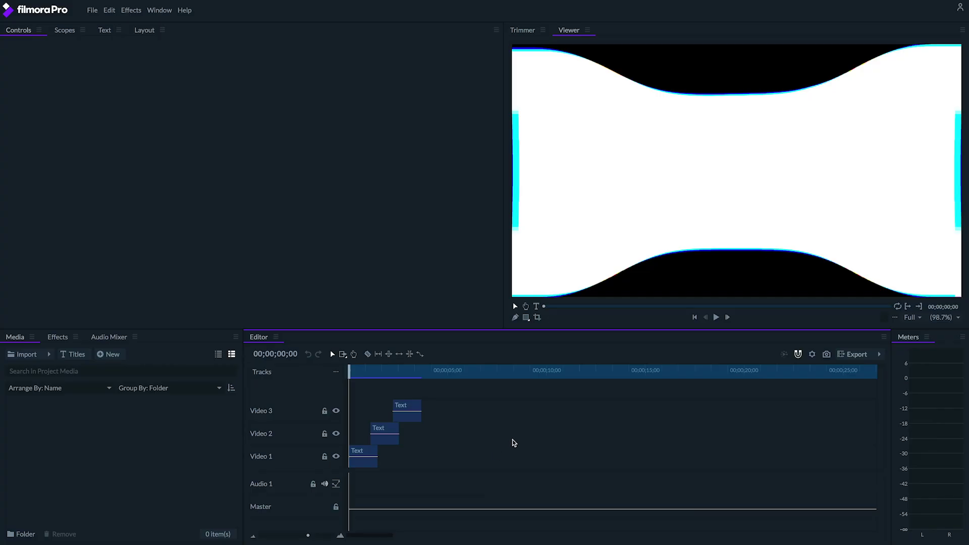
Play the text animation and turn on motion blur for the Video 1 Text clip
key("space")
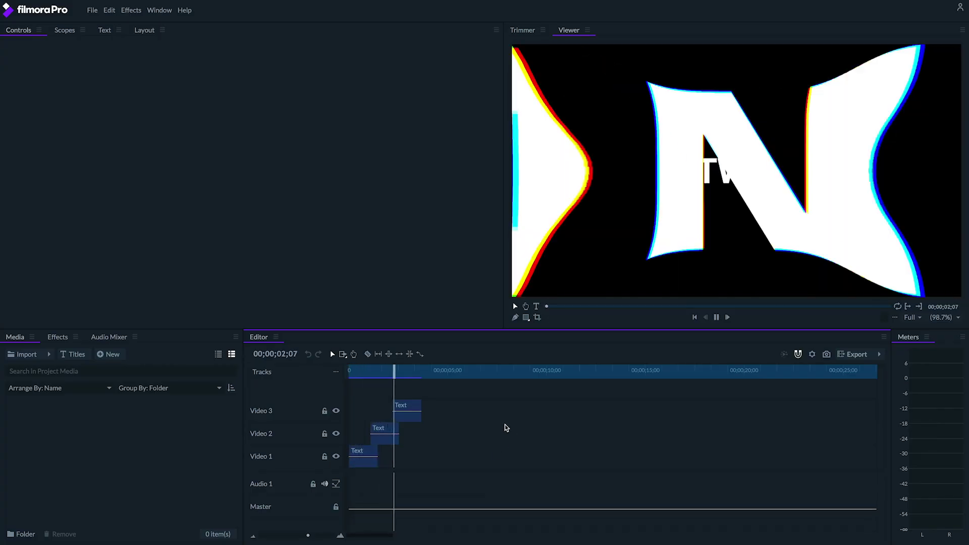
left_click(403, 408)
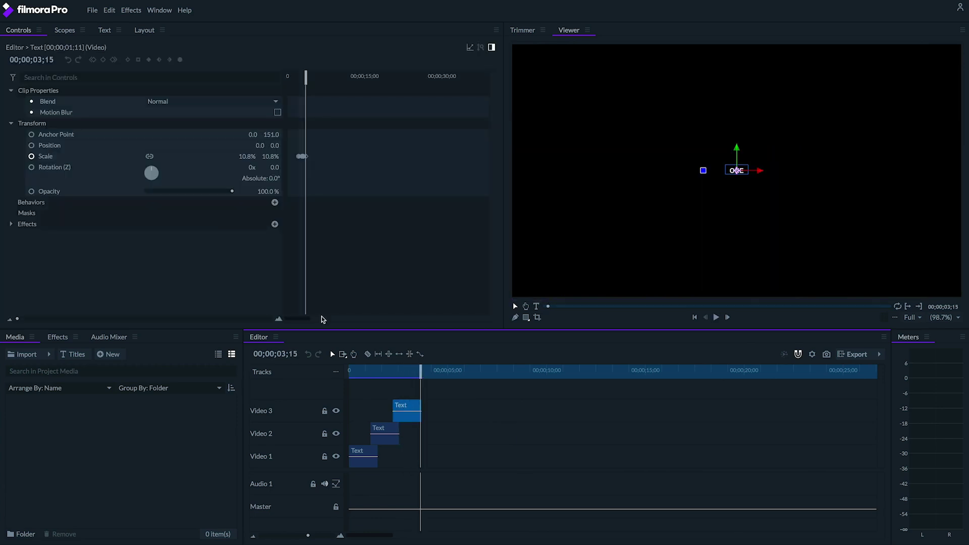
left_click(390, 430)
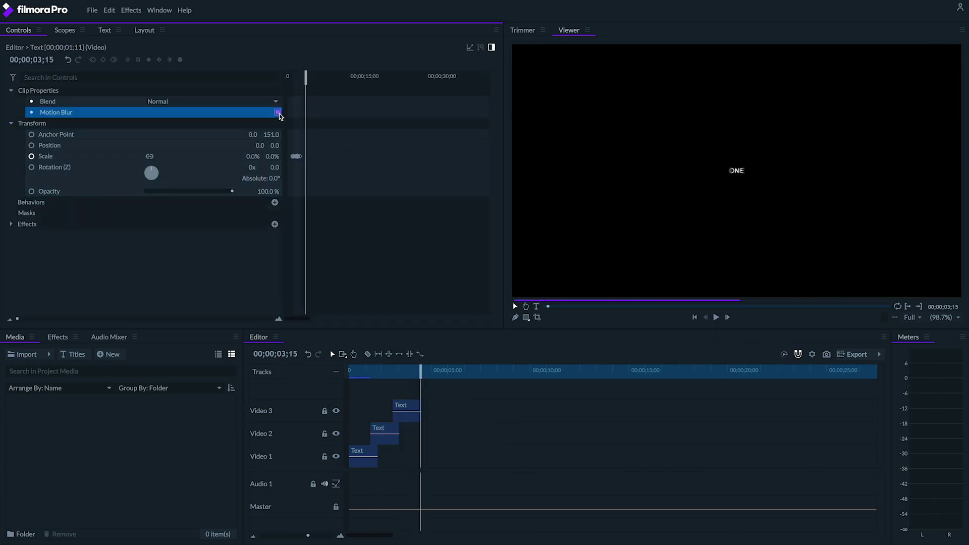
left_click(362, 452)
left_click(278, 112)
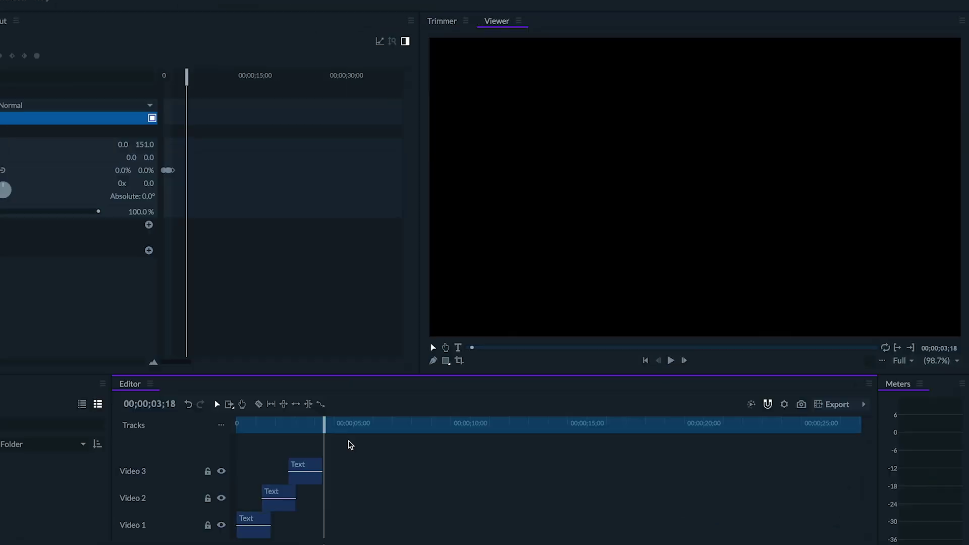
Compare the ONE fly-in with motion blur on and off, leaving it off
left_click_drag(422, 376, 399, 376)
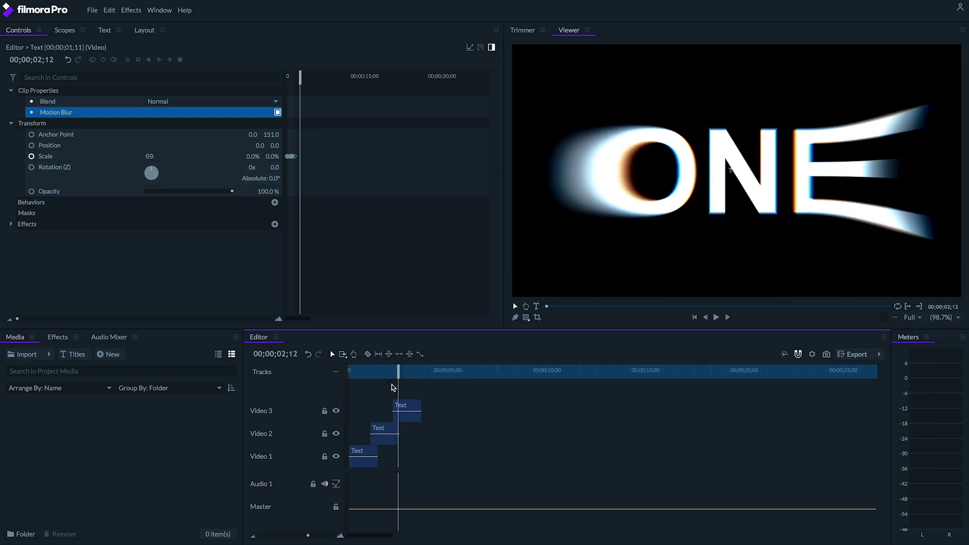
left_click(414, 406)
left_click(278, 112)
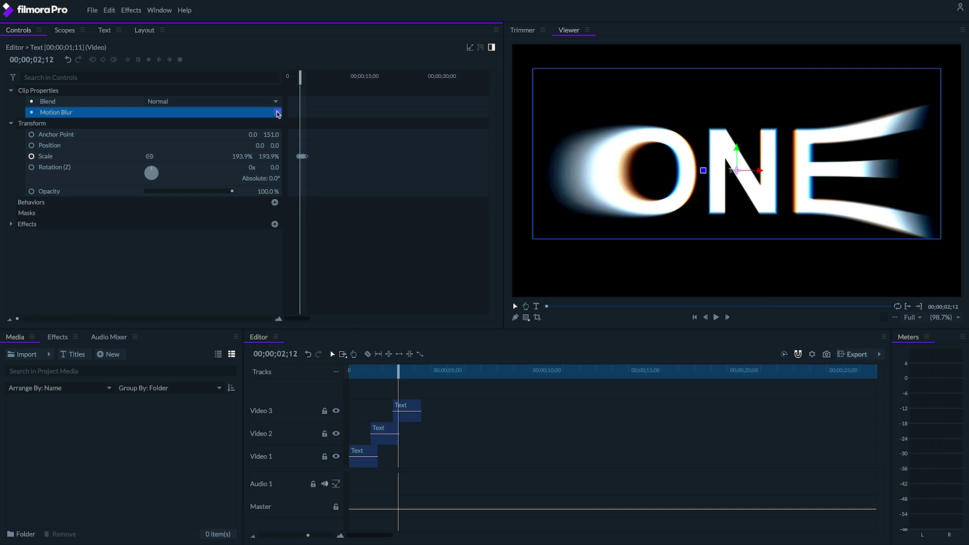
left_click(277, 113)
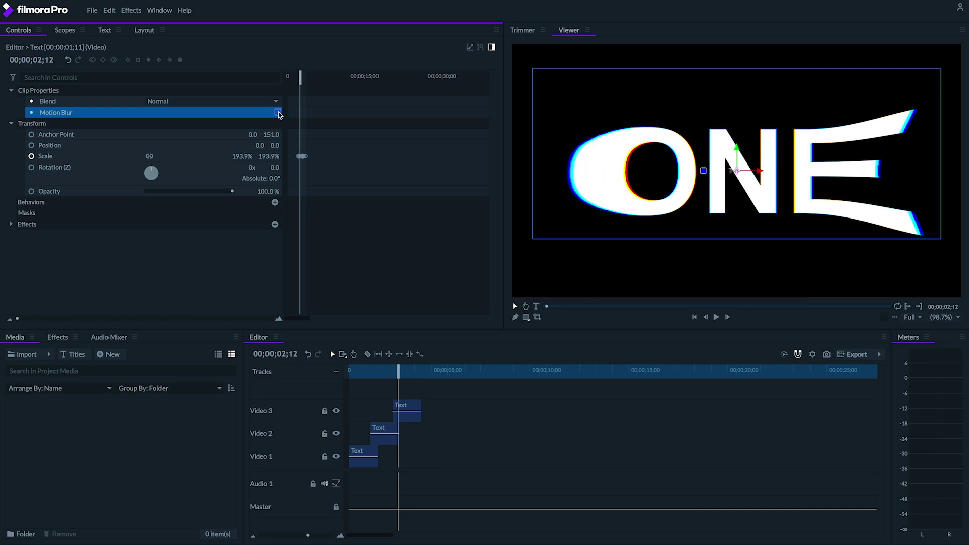
left_click(383, 429)
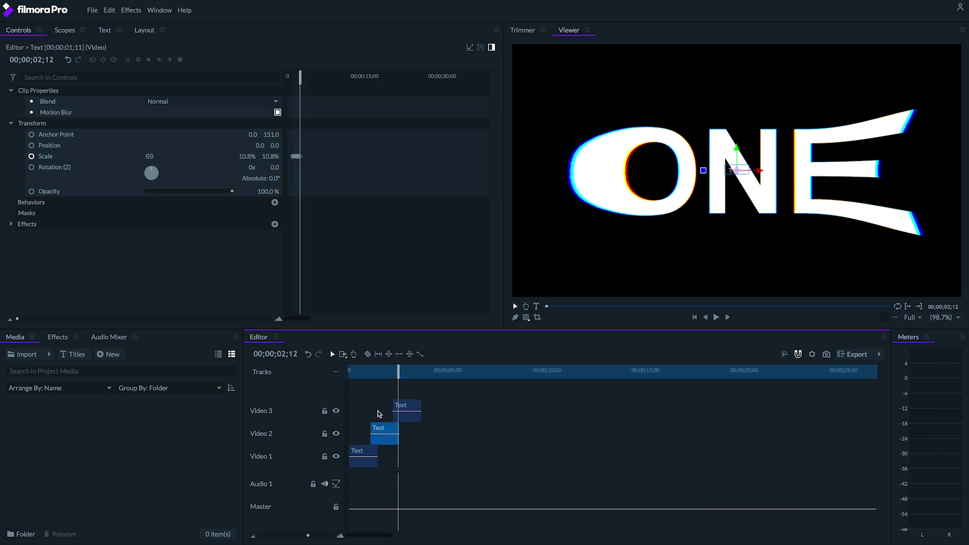